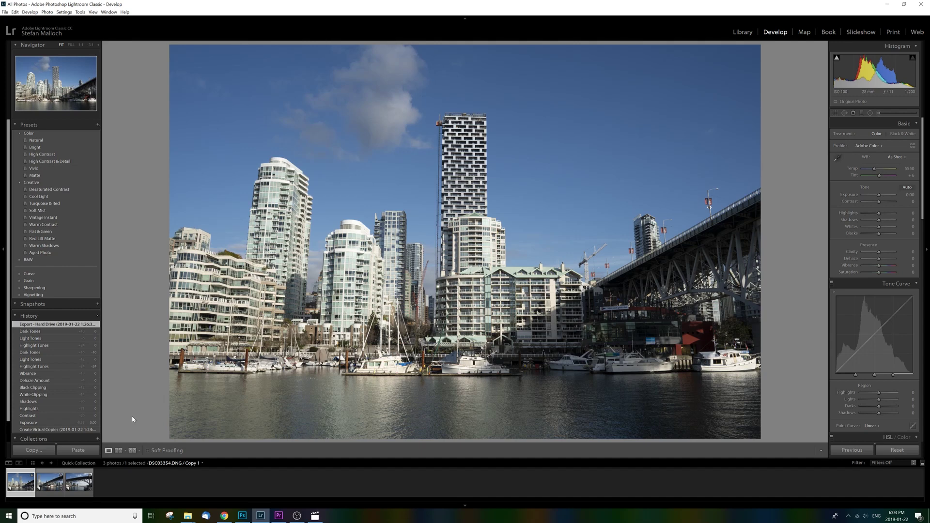
- Preview each of the three bridge photos in the filmstrip
{"action": "left_click", "coordinate": [52, 482]}
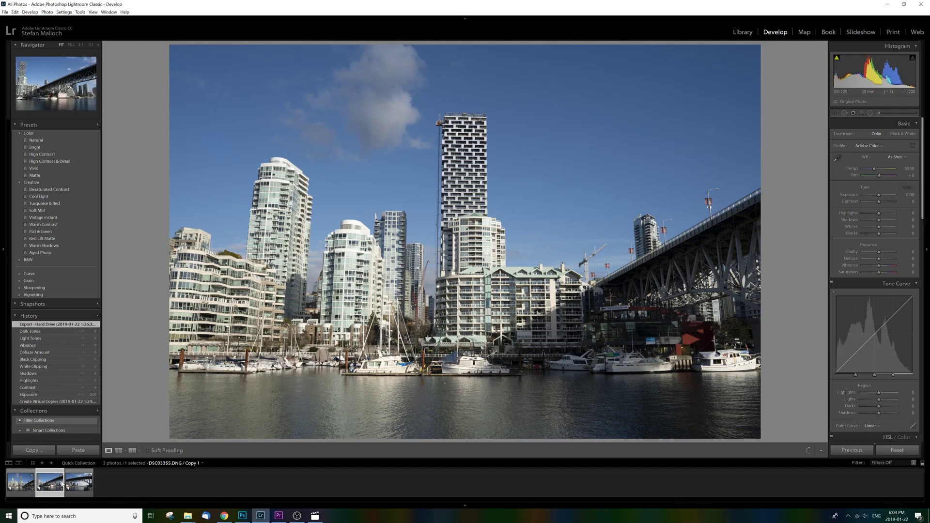
{"action": "left_click", "coordinate": [79, 483]}
{"action": "left_click", "coordinate": [29, 483]}
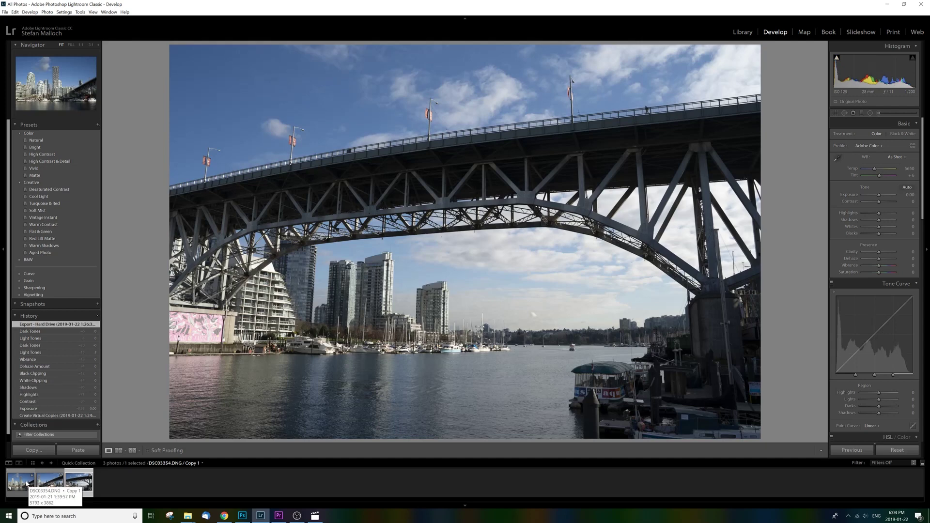
- Select all three bridge photos together and bring up their context menu
{"action": "key", "text": "shift"}
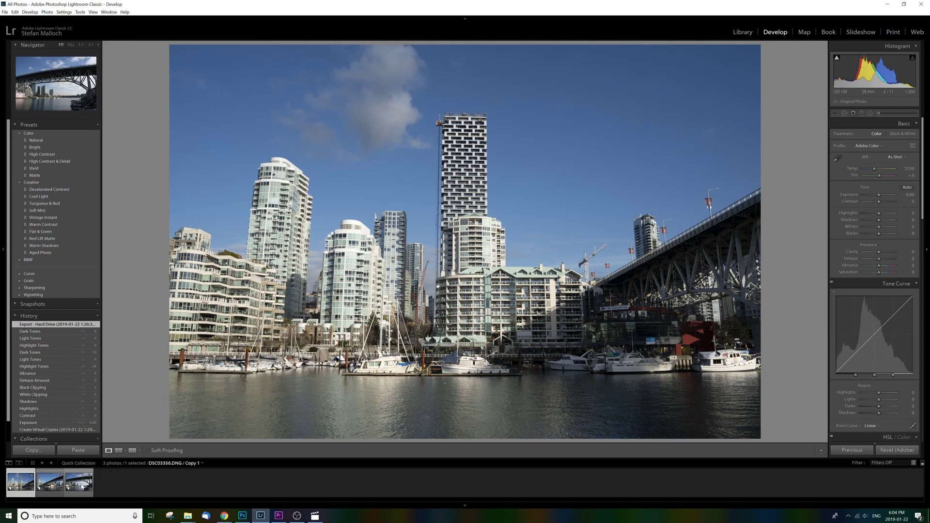
{"action": "left_click", "coordinate": [84, 485], "text": "shift"}
{"action": "right_click", "coordinate": [81, 482]}
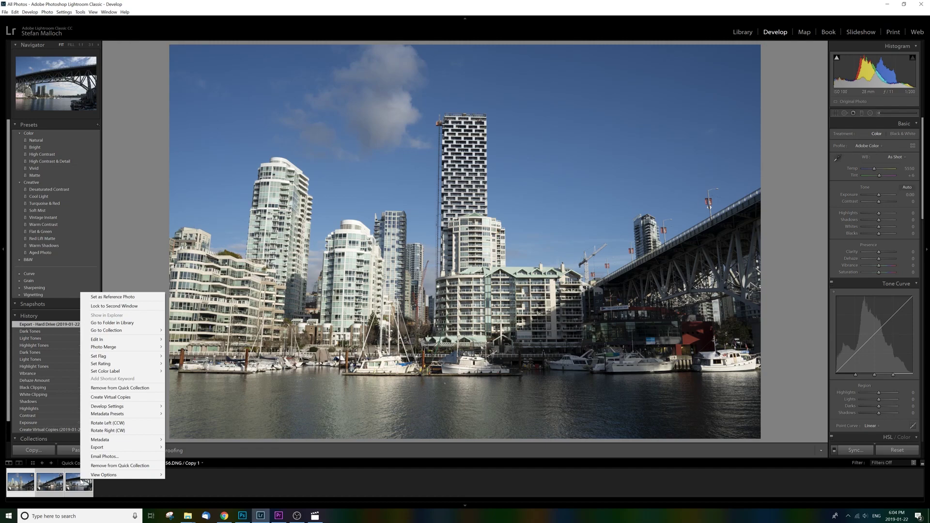
- Start a Photo Merge panorama and compare Cylindrical with Spherical projection, ending on Spherical
{"action": "mouse_move", "coordinate": [118, 349]}
{"action": "left_click", "coordinate": [190, 355]}
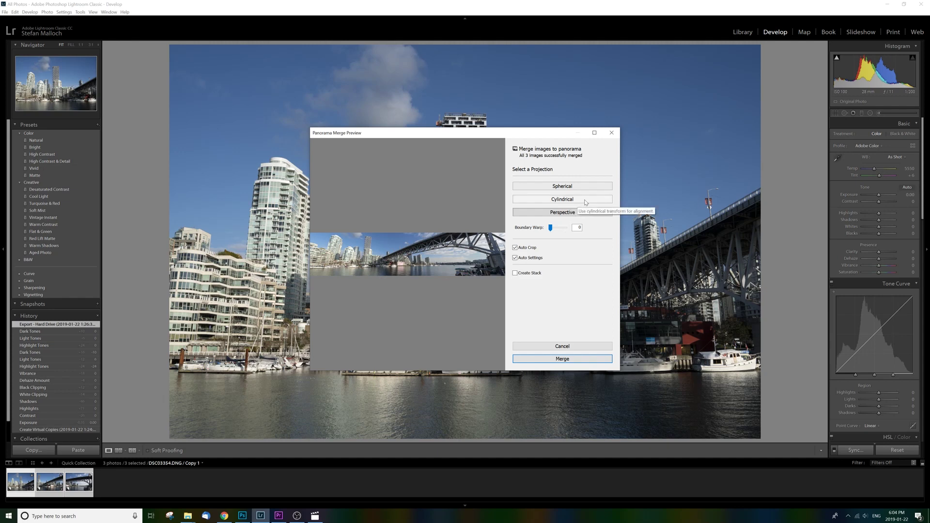
{"action": "left_click", "coordinate": [578, 201]}
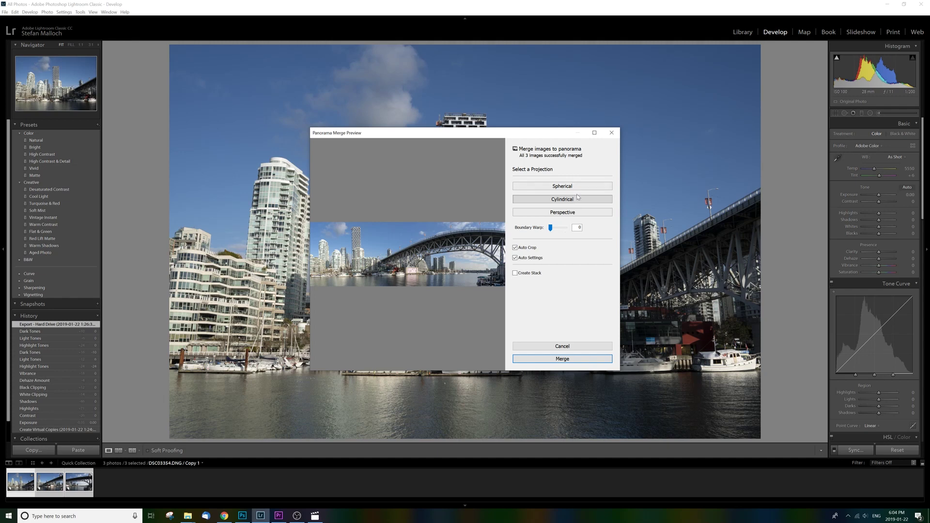
{"action": "left_click", "coordinate": [578, 187]}
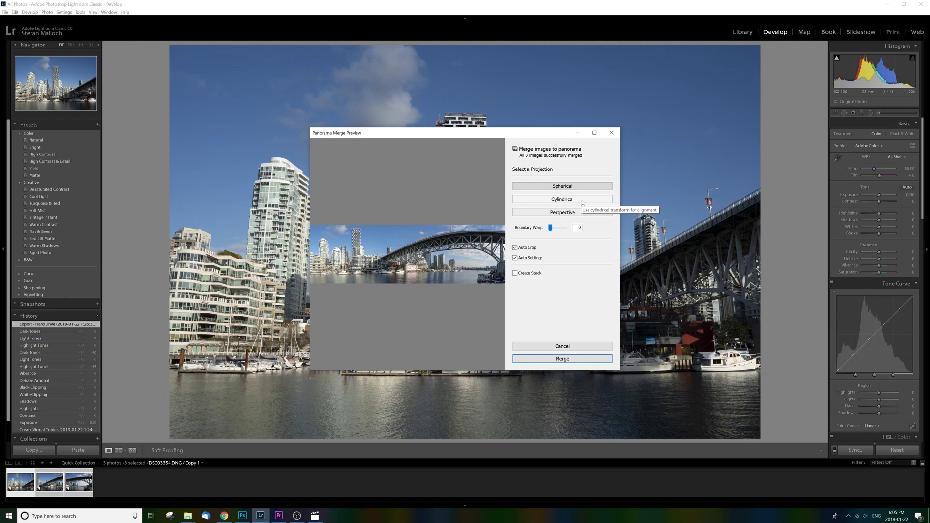
- Merge a Cylindrical panorama with increased Boundary Warp and Auto Crop enabled
{"action": "left_click", "coordinate": [582, 202]}
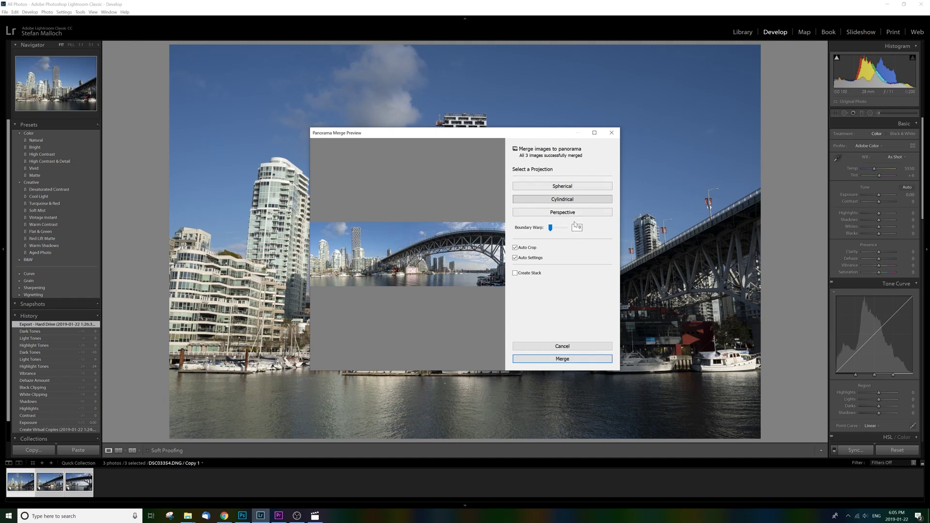
{"action": "left_click", "coordinate": [516, 248]}
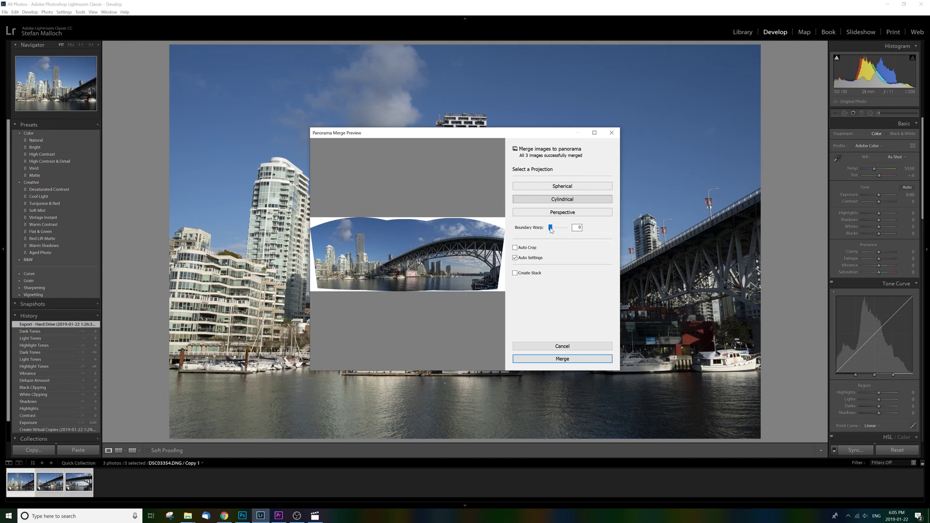
{"action": "mouse_move", "coordinate": [550, 228]}
{"action": "left_mouse_down"}
{"action": "mouse_move", "coordinate": [561, 230]}
{"action": "mouse_move", "coordinate": [543, 236]}
{"action": "left_mouse_up"}
{"action": "left_click", "coordinate": [516, 248]}
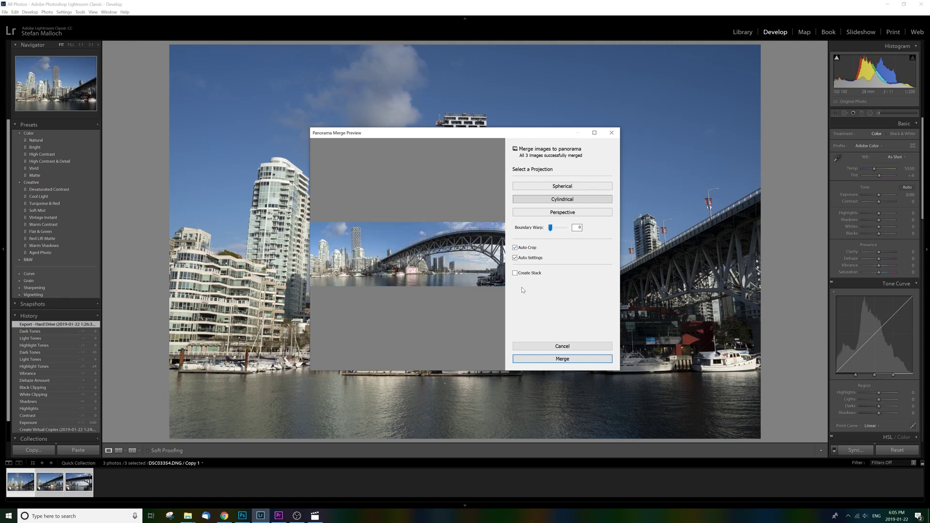
{"action": "left_click", "coordinate": [559, 359]}
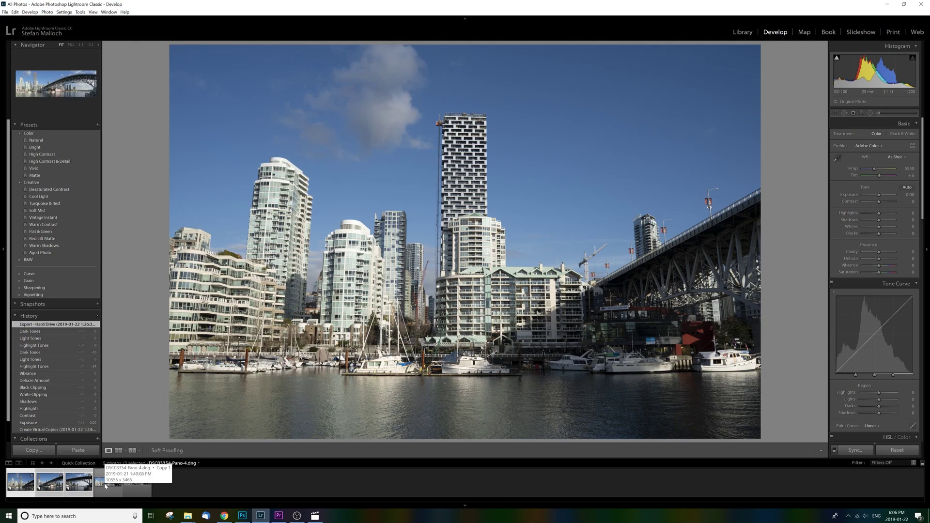
- Load the merged panorama DSC03354-Pano-4.dng into the Develop module
{"action": "left_click", "coordinate": [104, 486]}
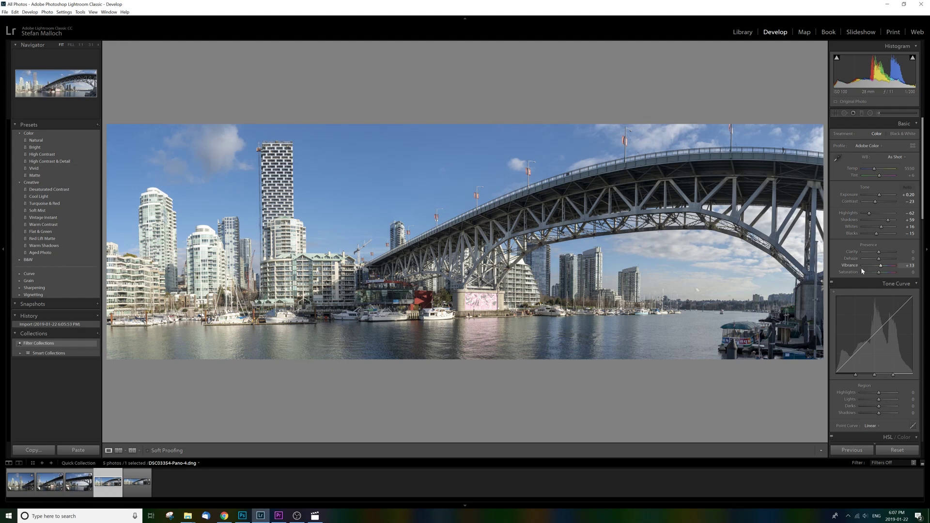
- Enable lens profile corrections and Remove Chromatic Aberration on the panorama
{"action": "scroll", "coordinate": [861, 269], "scroll_direction": "down", "scroll_amount": 5}
{"action": "scroll", "coordinate": [861, 280], "scroll_direction": "up", "scroll_amount": 1}
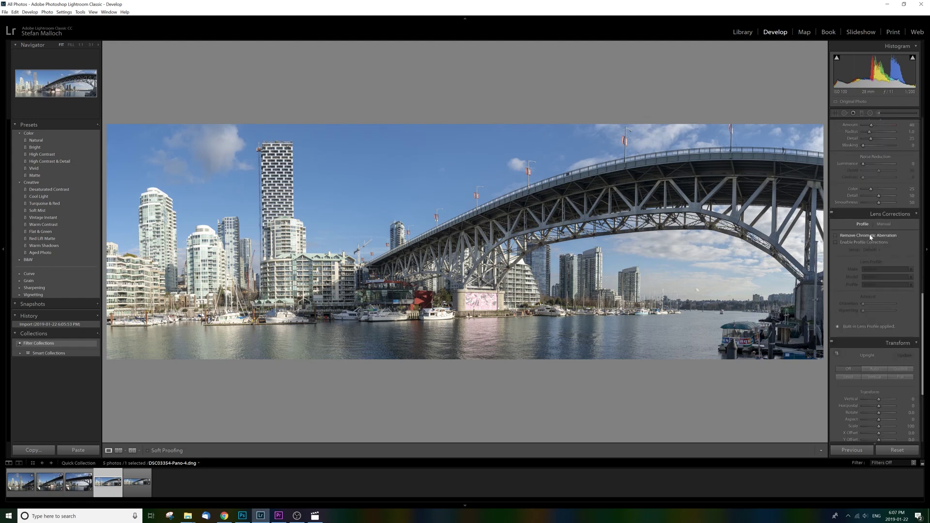
{"action": "left_click", "coordinate": [856, 242]}
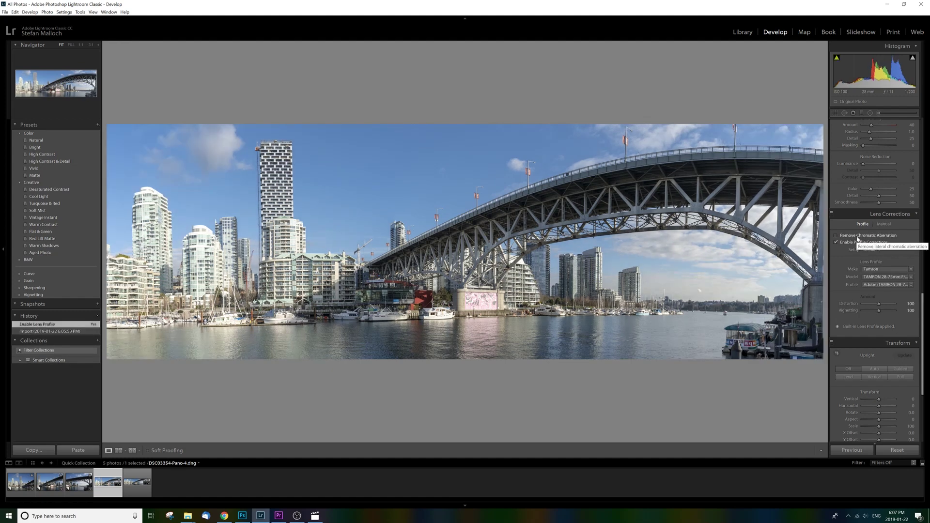
{"action": "left_click", "coordinate": [856, 236]}
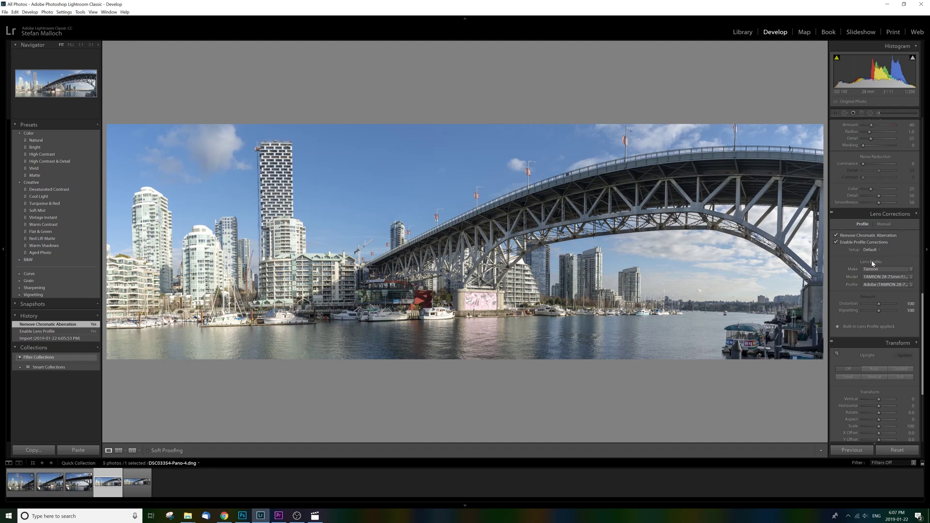
- Set tone curve Lights +31 and Darks −27, Vibrance +26, Shadows +71 and Highlights −77
{"action": "scroll", "coordinate": [872, 263], "scroll_direction": "up", "scroll_amount": 3}
{"action": "scroll", "coordinate": [873, 264], "scroll_direction": "up", "scroll_amount": 5}
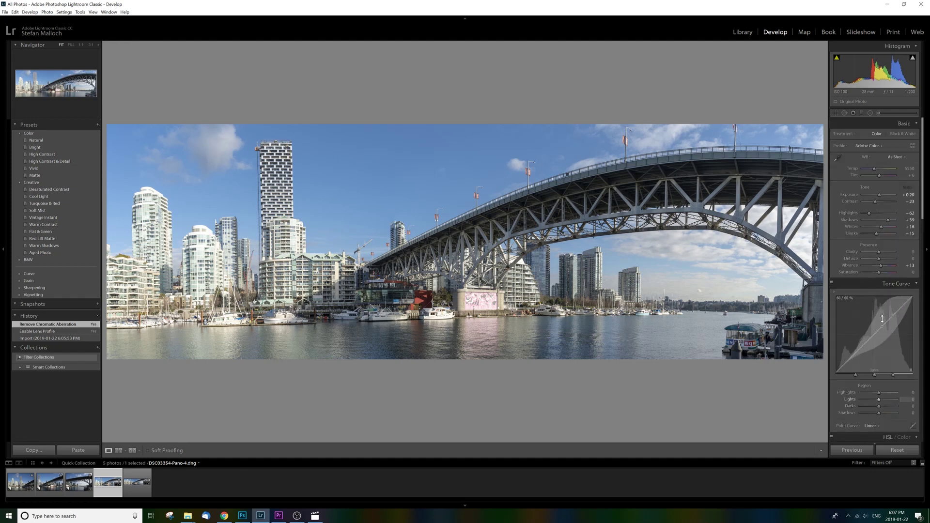
{"action": "left_click_drag", "start_coordinate": [886, 323], "coordinate": [885, 312]}
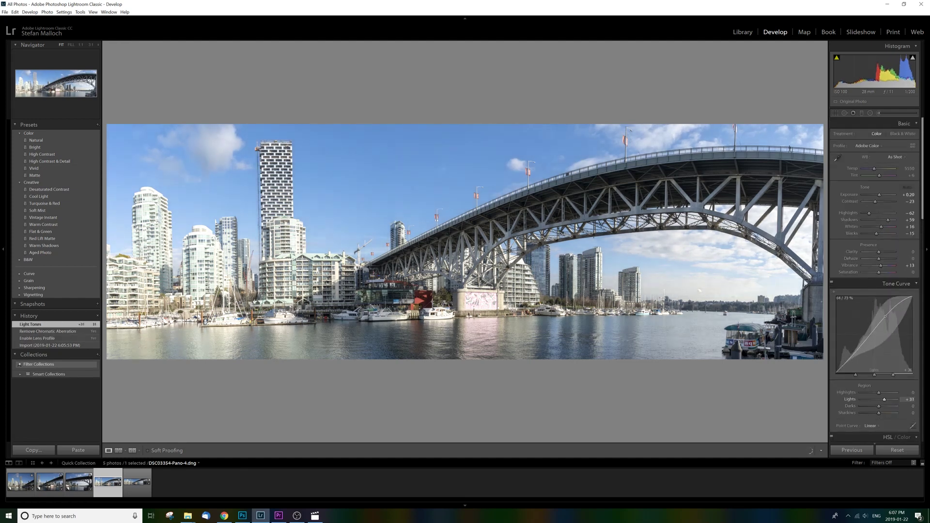
{"action": "left_click_drag", "start_coordinate": [864, 343], "coordinate": [864, 347]}
{"action": "left_click_drag", "start_coordinate": [881, 267], "coordinate": [882, 268]}
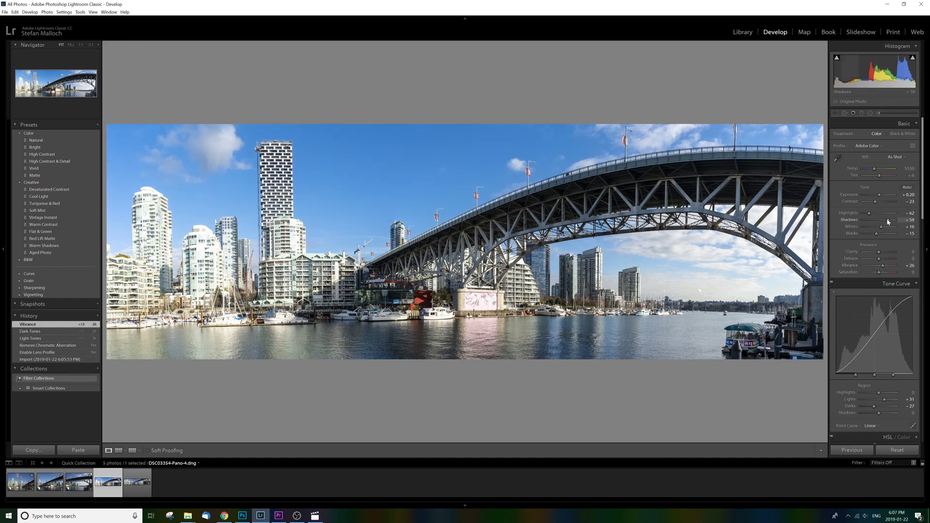
{"action": "left_click_drag", "start_coordinate": [888, 222], "coordinate": [867, 215]}
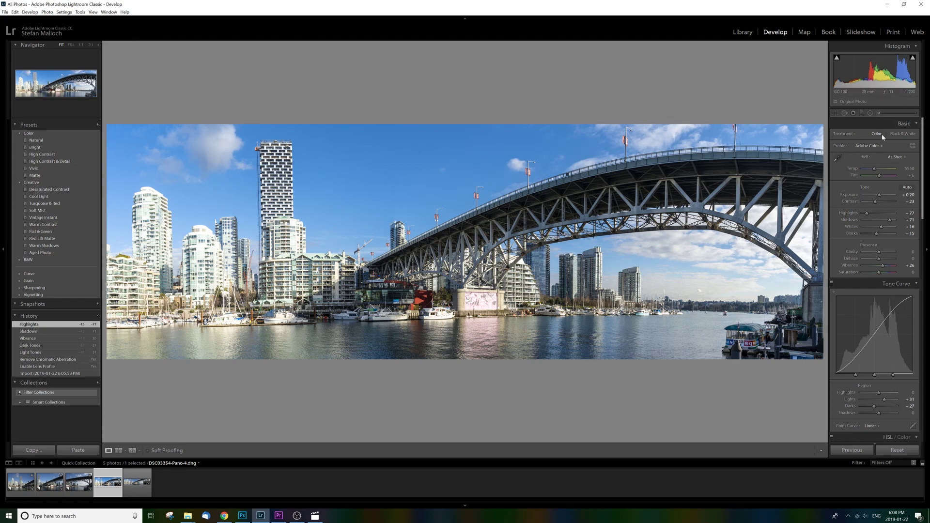
- Brush-darken the white tower and bridge pier with a local Exposure of −1.27
{"action": "left_click", "coordinate": [889, 116]}
{"action": "left_click_drag", "start_coordinate": [874, 166], "coordinate": [871, 165]}
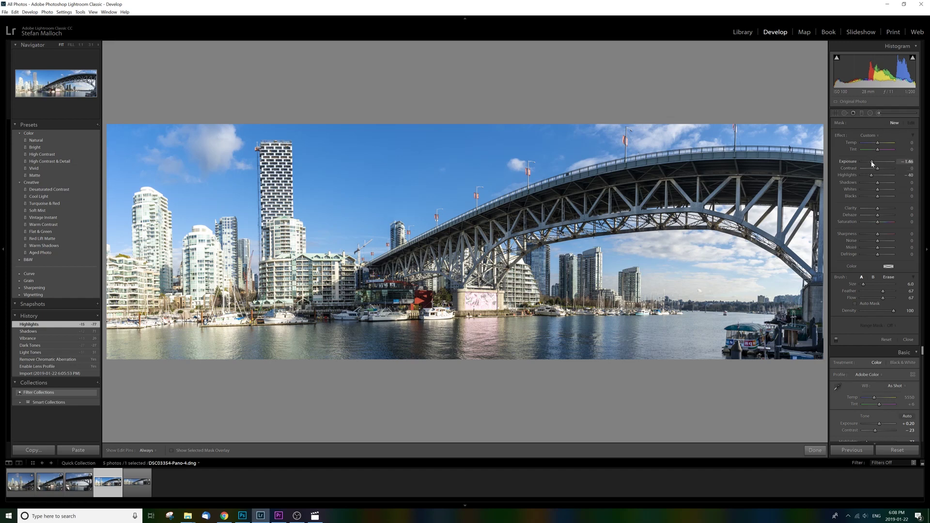
{"action": "key", "text": "h"}
{"action": "mouse_move", "coordinate": [140, 218]}
{"action": "left_mouse_down"}
{"action": "mouse_move", "coordinate": [150, 240]}
{"action": "mouse_move", "coordinate": [142, 252]}
{"action": "mouse_move", "coordinate": [159, 228]}
{"action": "mouse_move", "coordinate": [162, 257]}
{"action": "mouse_move", "coordinate": [155, 203]}
{"action": "mouse_move", "coordinate": [138, 213]}
{"action": "mouse_move", "coordinate": [141, 266]}
{"action": "mouse_move", "coordinate": [121, 269]}
{"action": "mouse_move", "coordinate": [136, 293]}
{"action": "mouse_move", "coordinate": [101, 310]}
{"action": "mouse_move", "coordinate": [160, 319]}
{"action": "mouse_move", "coordinate": [194, 298]}
{"action": "mouse_move", "coordinate": [191, 250]}
{"action": "mouse_move", "coordinate": [206, 240]}
{"action": "mouse_move", "coordinate": [208, 291]}
{"action": "mouse_move", "coordinate": [213, 252]}
{"action": "mouse_move", "coordinate": [198, 242]}
{"action": "mouse_move", "coordinate": [228, 242]}
{"action": "mouse_move", "coordinate": [228, 298]}
{"action": "mouse_move", "coordinate": [213, 323]}
{"action": "mouse_move", "coordinate": [291, 315]}
{"action": "mouse_move", "coordinate": [269, 291]}
{"action": "mouse_move", "coordinate": [271, 277]}
{"action": "mouse_move", "coordinate": [305, 264]}
{"action": "mouse_move", "coordinate": [339, 276]}
{"action": "mouse_move", "coordinate": [310, 281]}
{"action": "mouse_move", "coordinate": [290, 261]}
{"action": "mouse_move", "coordinate": [293, 228]}
{"action": "mouse_move", "coordinate": [272, 252]}
{"action": "mouse_move", "coordinate": [310, 271]}
{"action": "mouse_move", "coordinate": [315, 286]}
{"action": "left_mouse_up"}
{"action": "mouse_move", "coordinate": [509, 273]}
{"action": "left_mouse_down"}
{"action": "mouse_move", "coordinate": [533, 301]}
{"action": "mouse_move", "coordinate": [474, 306]}
{"action": "mouse_move", "coordinate": [484, 307]}
{"action": "left_mouse_up"}
{"action": "key", "text": "h"}
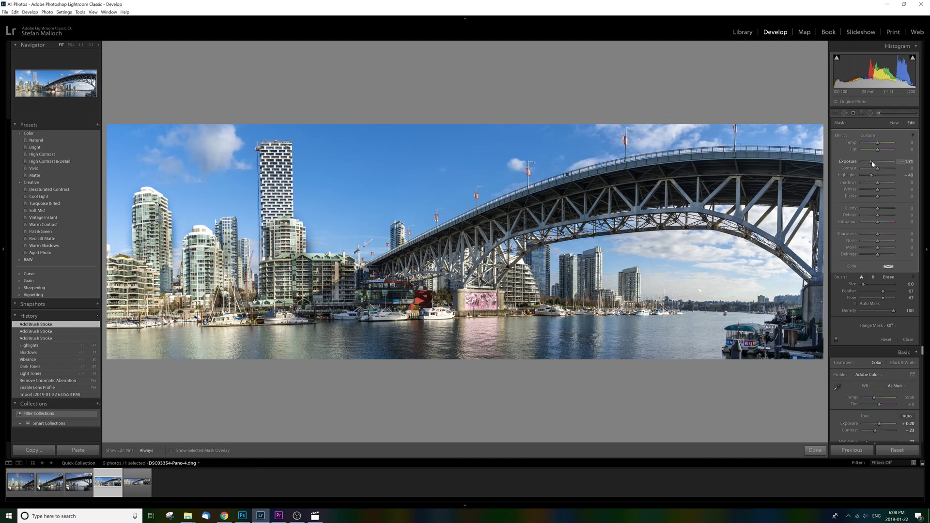
{"action": "left_click_drag", "start_coordinate": [874, 163], "coordinate": [875, 164]}
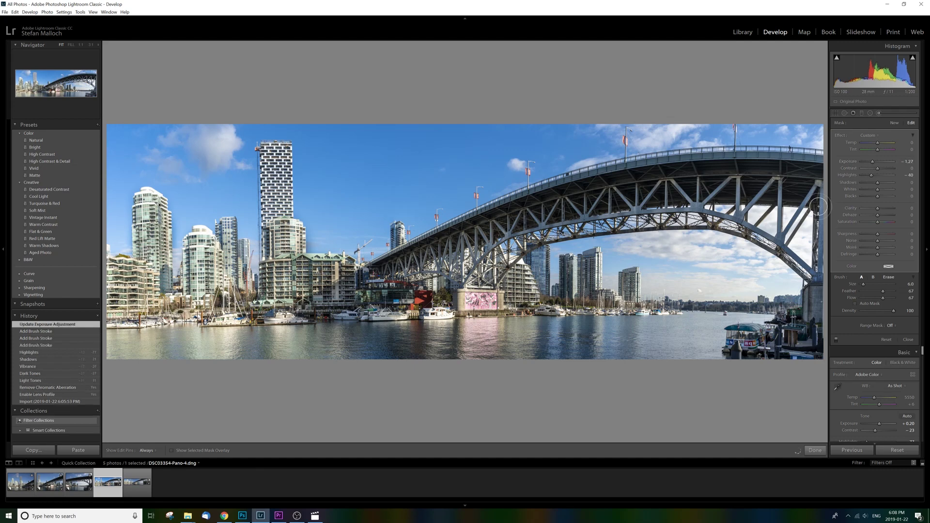
{"action": "left_click", "coordinate": [815, 450]}
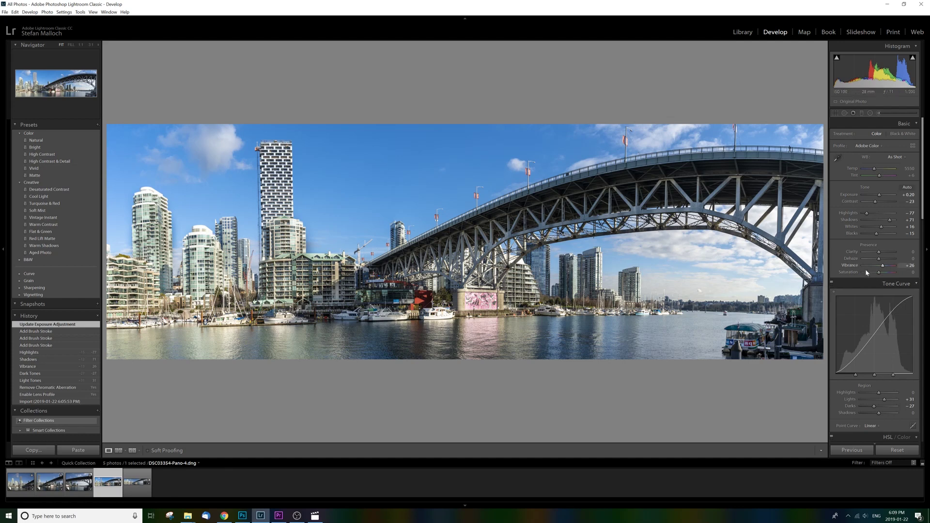
- Set the Transform Vertical perspective correction to +7
{"action": "scroll", "coordinate": [868, 295], "scroll_direction": "down", "scroll_amount": 15}
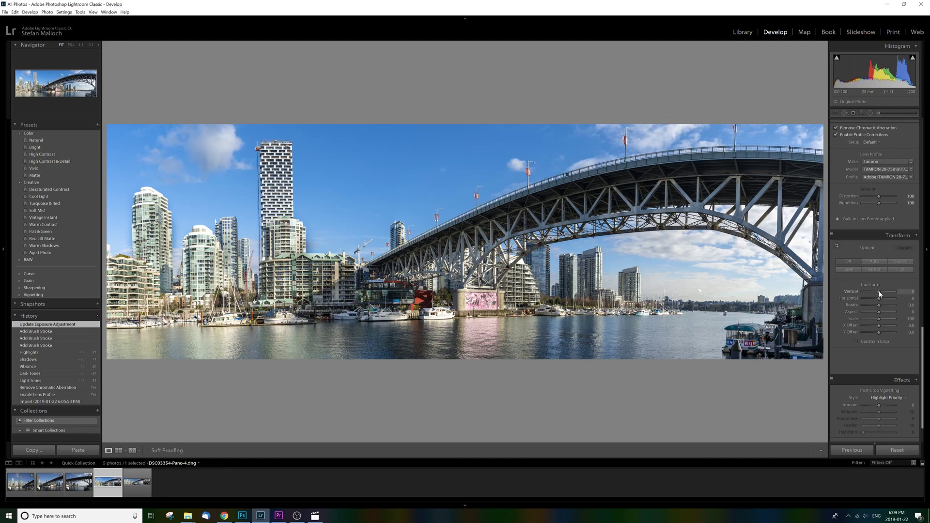
{"action": "left_click_drag", "start_coordinate": [879, 294], "coordinate": [881, 293]}
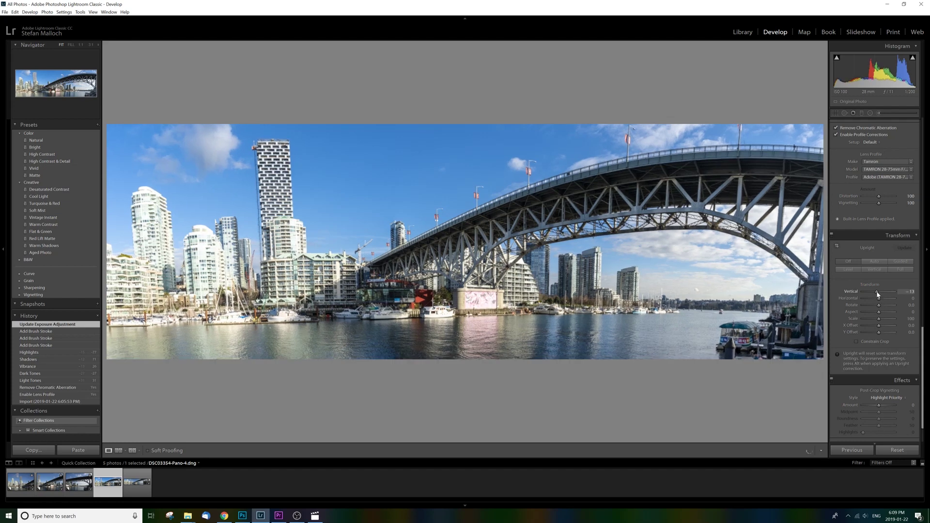
{"action": "double_click", "coordinate": [881, 293]}
{"action": "left_click_drag", "start_coordinate": [880, 294], "coordinate": [881, 293]}
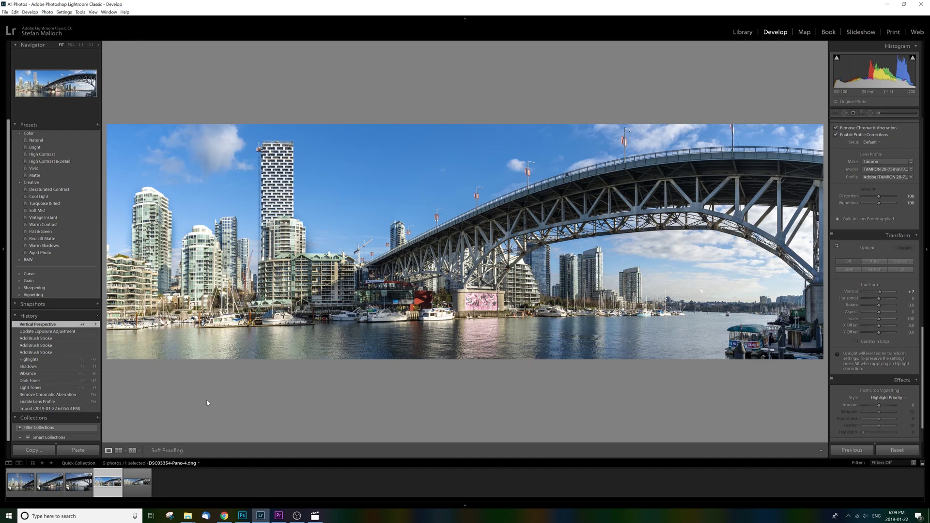
- On the next panorama, DSC03354-Pano-5.dng, remove chromatic aberration and set Vertical to −72
{"action": "key", "text": "Right"}
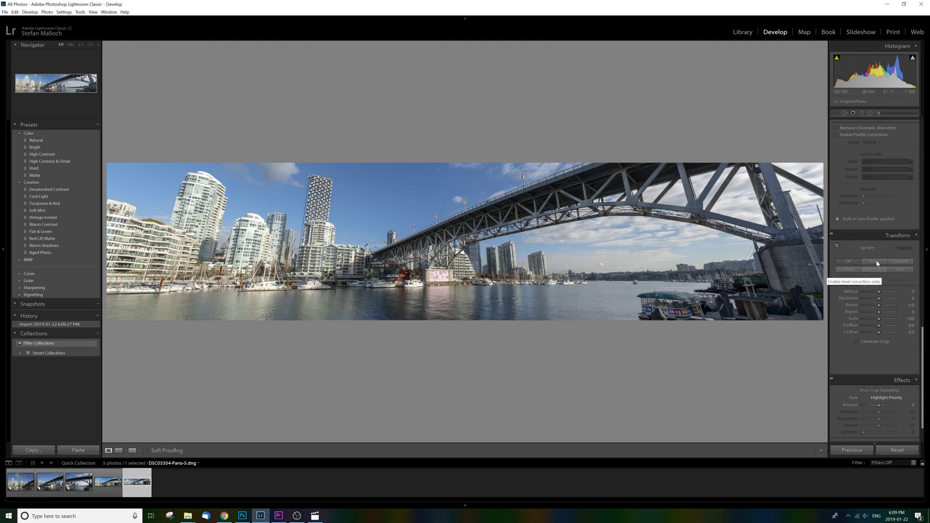
{"action": "left_click", "coordinate": [875, 129]}
{"action": "left_click_drag", "start_coordinate": [878, 295], "coordinate": [867, 295]}
- Crop the warped left and right edges off the second panorama
{"action": "left_click", "coordinate": [835, 114]}
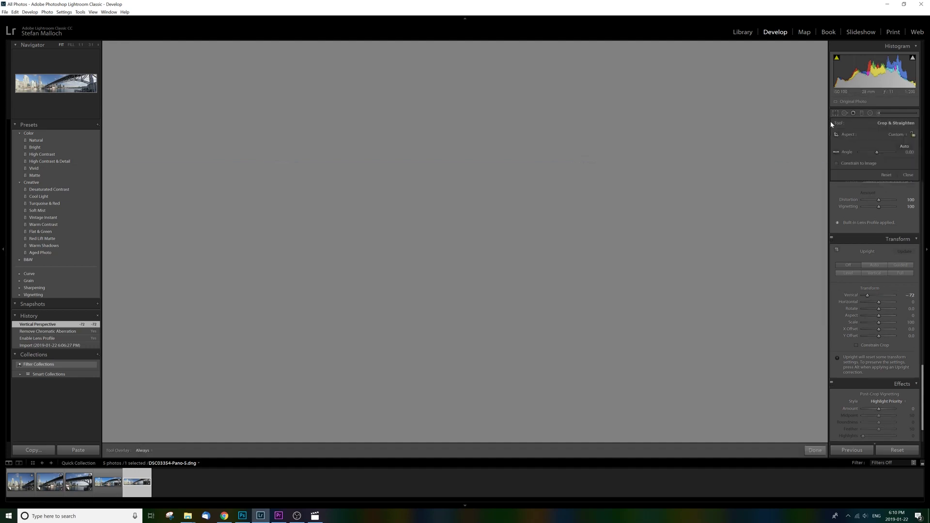
{"action": "left_click_drag", "start_coordinate": [771, 245], "coordinate": [685, 253]}
{"action": "left_click_drag", "start_coordinate": [247, 244], "coordinate": [262, 243]}
{"action": "left_click", "coordinate": [809, 450]}
{"action": "scroll", "coordinate": [884, 190], "scroll_direction": "up", "scroll_amount": 8}
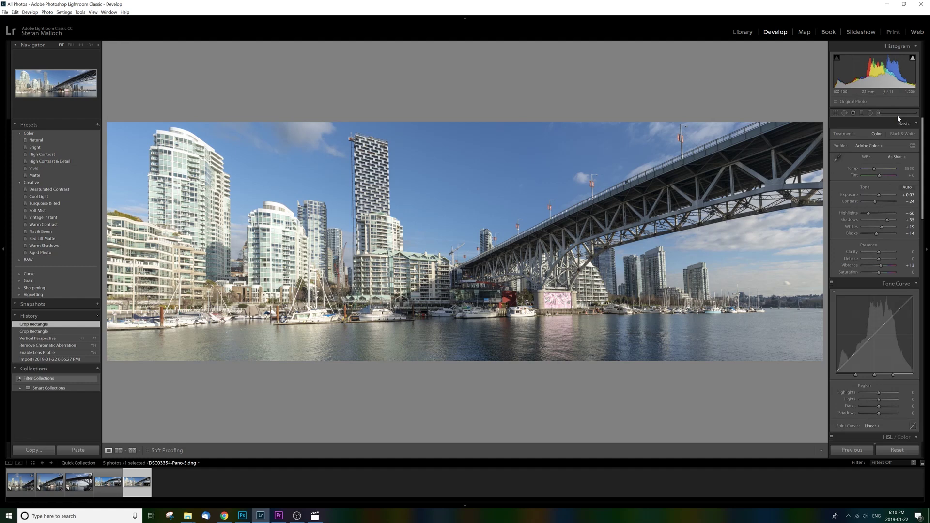
- Brush Exposure -1.21 over the white tower and, at size 8, the left-edge buildings and boats
{"action": "key", "text": "k"}
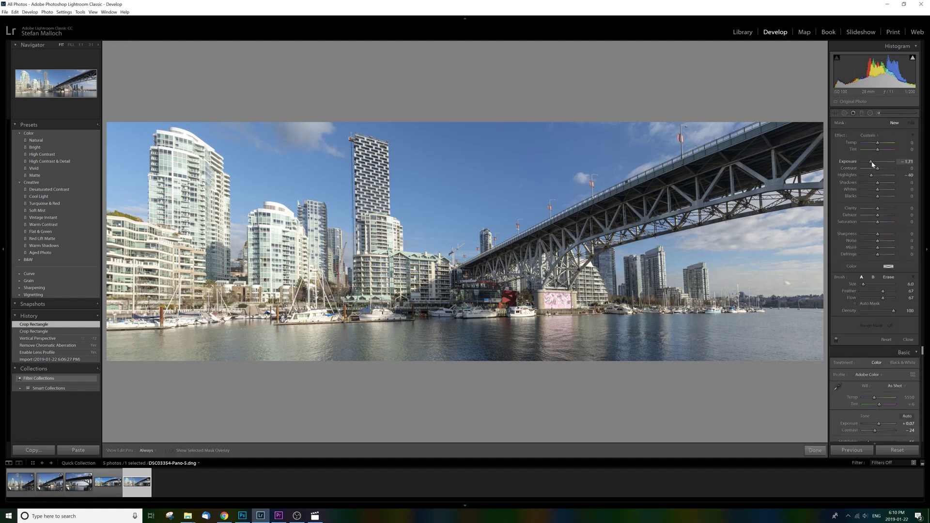
{"action": "left_click_drag", "start_coordinate": [875, 165], "coordinate": [875, 165]}
{"action": "key", "text": "h"}
{"action": "mouse_move", "coordinate": [169, 151]}
{"action": "left_mouse_down"}
{"action": "mouse_move", "coordinate": [165, 186]}
{"action": "mouse_move", "coordinate": [210, 237]}
{"action": "mouse_move", "coordinate": [230, 221]}
{"action": "mouse_move", "coordinate": [226, 230]}
{"action": "left_mouse_up"}
{"action": "key", "text": "h"}
{"action": "key", "text": "bracketright"}
{"action": "key", "text": "bracketright"}
{"action": "key", "text": "h"}
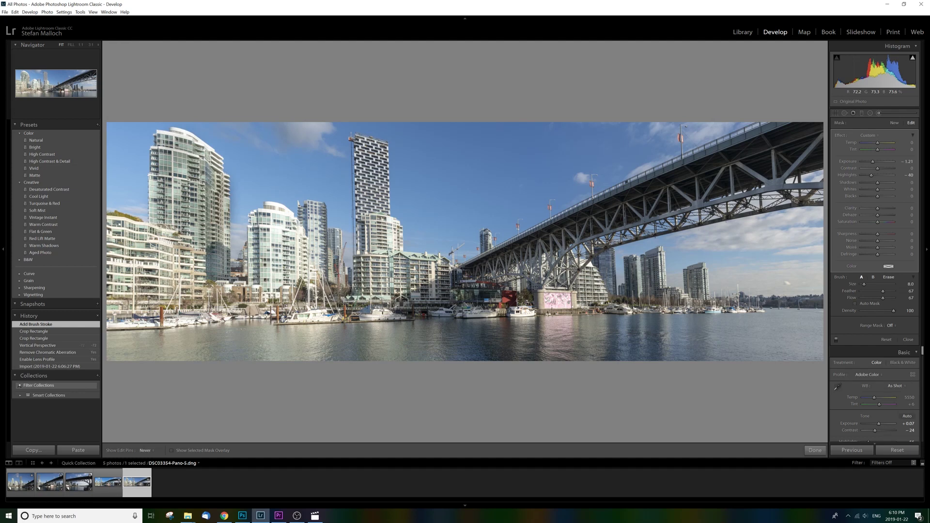
{"action": "mouse_move", "coordinate": [102, 233]}
{"action": "left_mouse_down"}
{"action": "mouse_move", "coordinate": [104, 322]}
{"action": "mouse_move", "coordinate": [232, 298]}
{"action": "mouse_move", "coordinate": [271, 228]}
{"action": "mouse_move", "coordinate": [285, 271]}
{"action": "mouse_move", "coordinate": [264, 231]}
{"action": "mouse_move", "coordinate": [305, 315]}
{"action": "mouse_move", "coordinate": [407, 315]}
{"action": "mouse_move", "coordinate": [371, 257]}
{"action": "mouse_move", "coordinate": [400, 291]}
{"action": "mouse_move", "coordinate": [443, 278]}
{"action": "mouse_move", "coordinate": [426, 271]}
{"action": "left_mouse_up"}
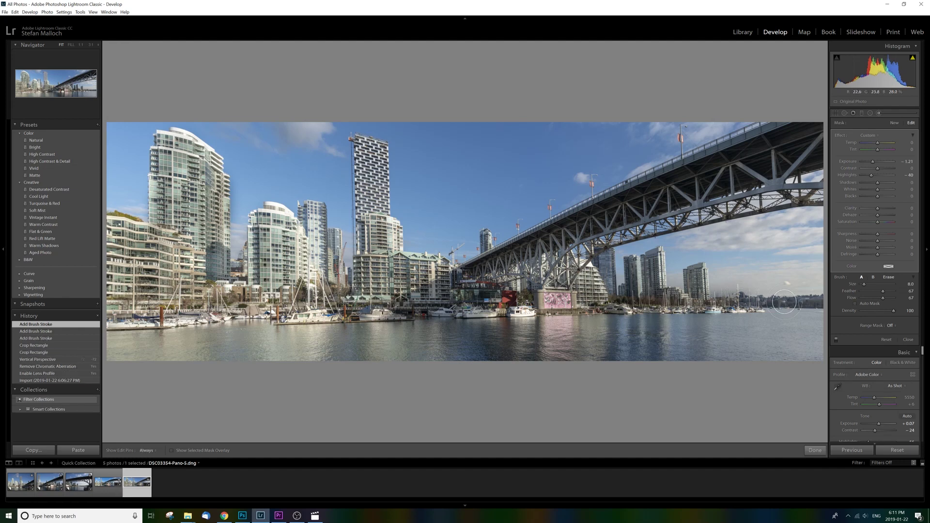
{"action": "key", "text": "k"}
- Raise Vibrance to +38, Clarity to +7 and Tone Curve Lights to +21
{"action": "left_click_drag", "start_coordinate": [881, 265], "coordinate": [886, 267]}
{"action": "left_click_drag", "start_coordinate": [879, 253], "coordinate": [880, 253]}
{"action": "left_click_drag", "start_coordinate": [884, 321], "coordinate": [863, 347]}
- Show a side-by-side Before/After view of the first bridge panorama, DSC03354-Pano-4.dng
{"action": "left_click", "coordinate": [131, 451]}
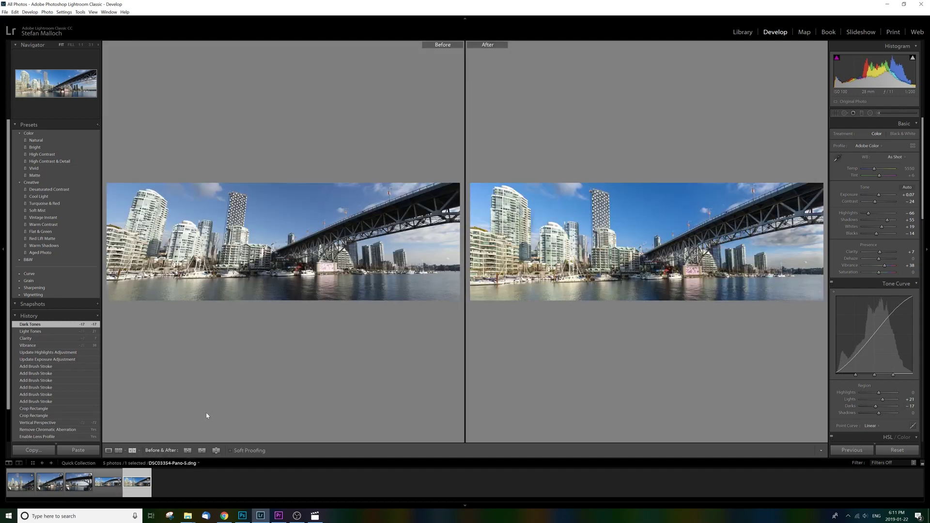
{"action": "left_click", "coordinate": [109, 481]}
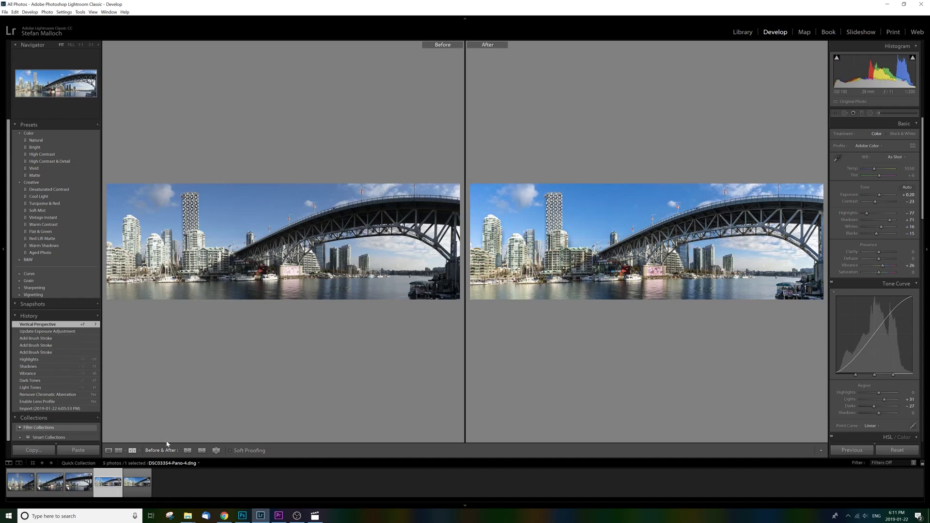